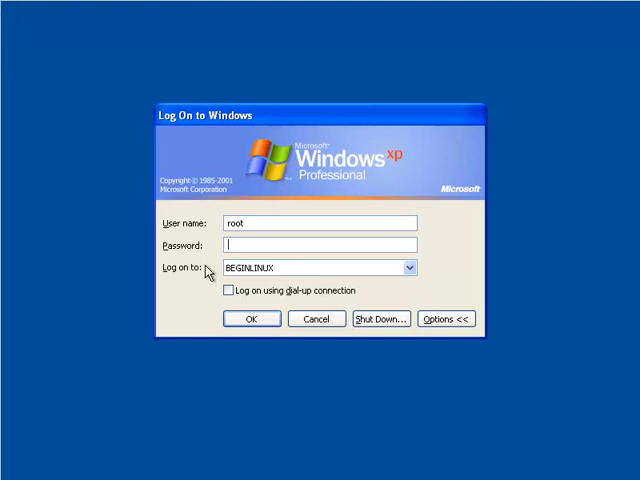
{"action": "type", "text": "p"}
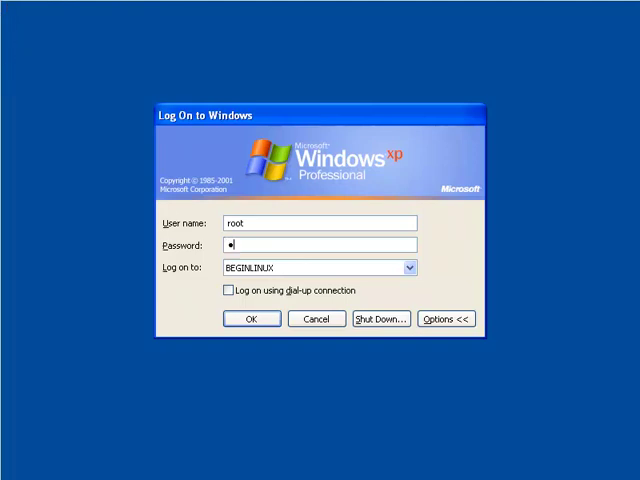
Step: Submit the root password to log on to the BEGINLINUX domain
{"action": "key", "text": "Return"}
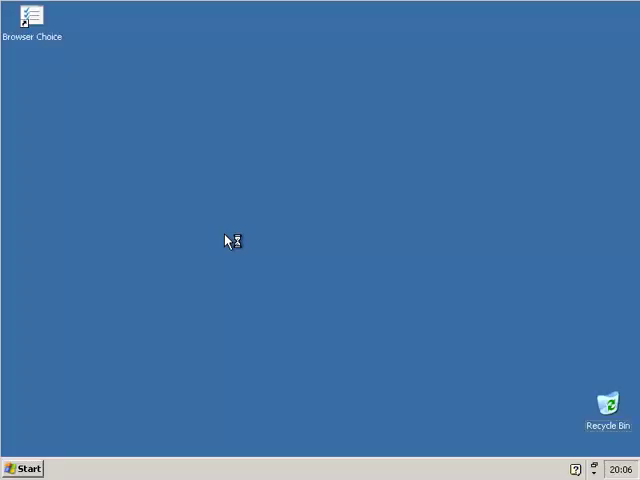
{"action": "left_click", "coordinate": [25, 468]}
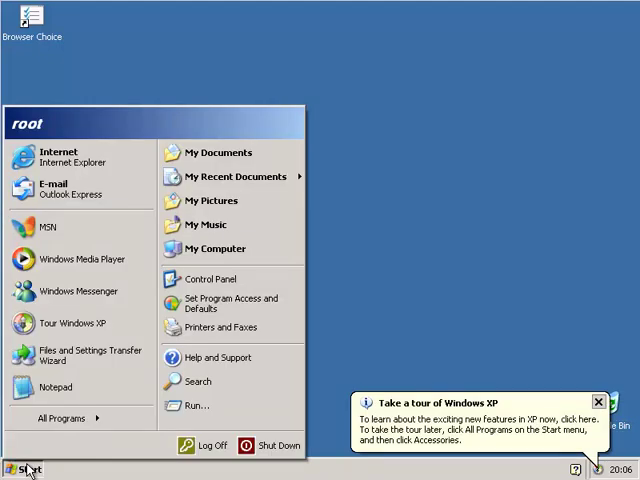
{"action": "right_click", "coordinate": [213, 260]}
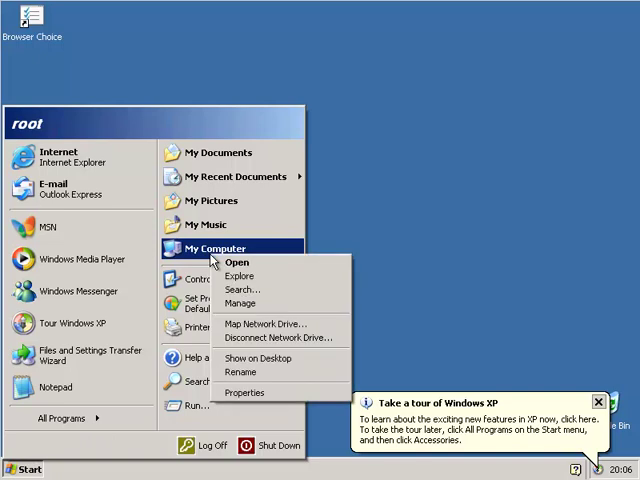
{"action": "left_click", "coordinate": [248, 303]}
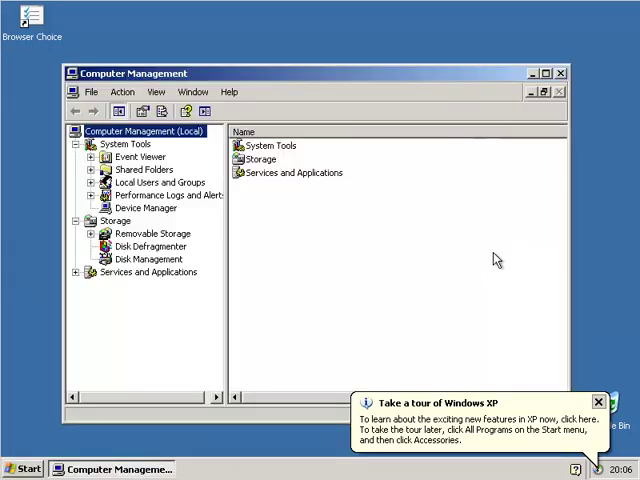
{"action": "left_click", "coordinate": [150, 182]}
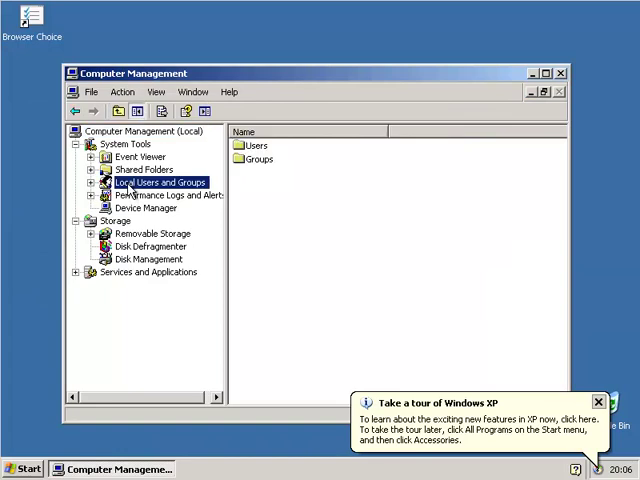
{"action": "left_click", "coordinate": [90, 182]}
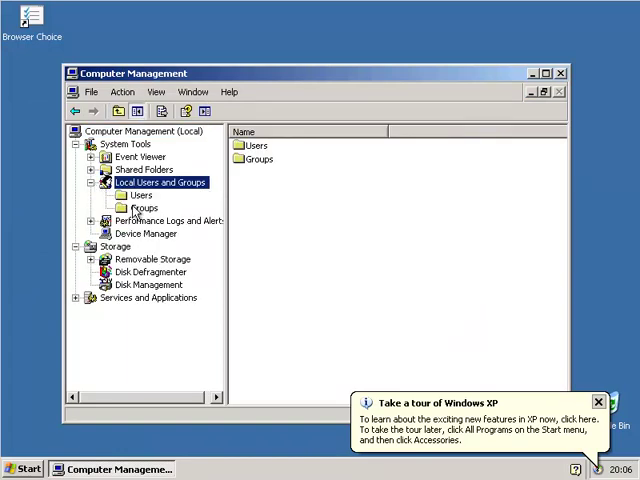
{"action": "left_click", "coordinate": [143, 208]}
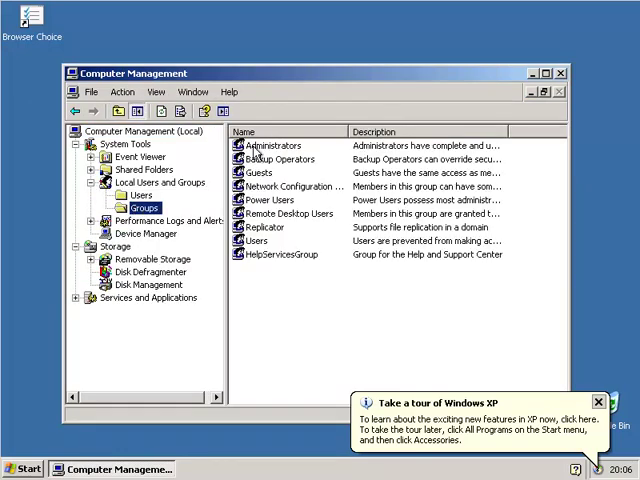
{"action": "double_click", "coordinate": [255, 147]}
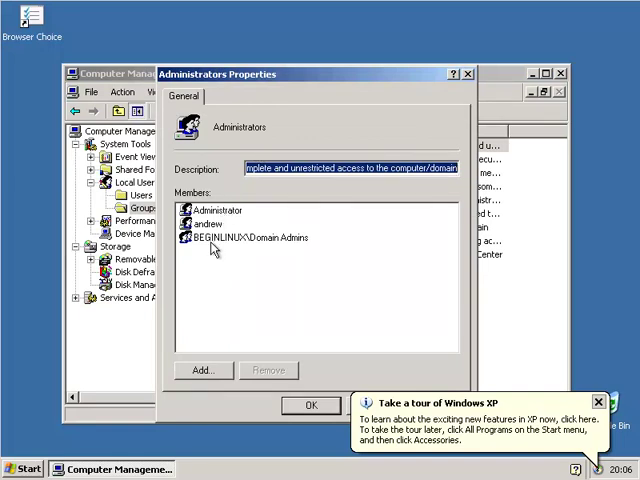
{"action": "left_click", "coordinate": [310, 407]}
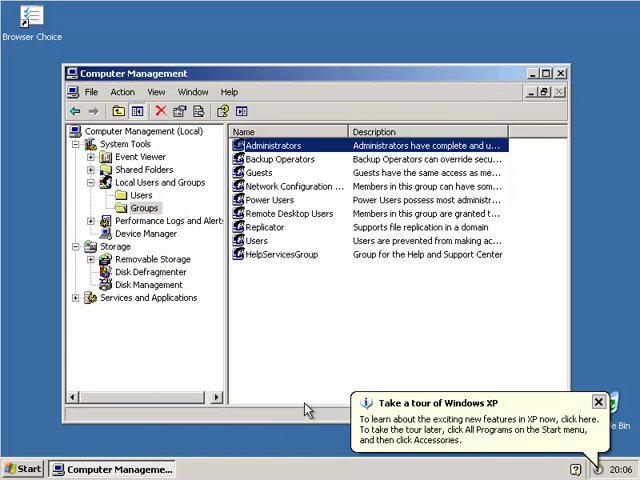
Step: Close Computer Management and the tour notice, then open \\192.168.0.110\ from Run
{"action": "left_click", "coordinate": [560, 74]}
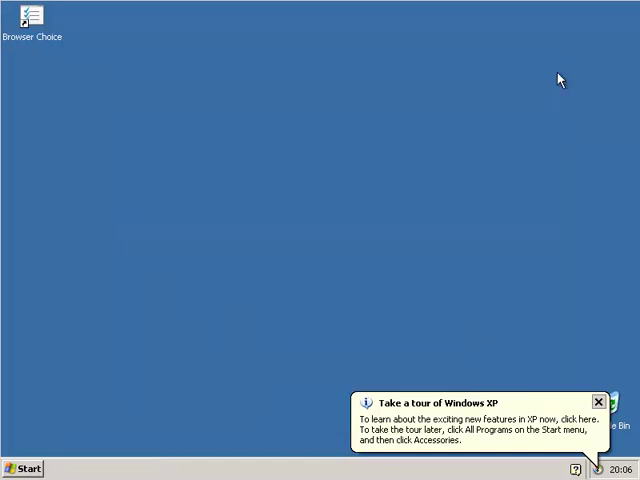
{"action": "left_click", "coordinate": [599, 404]}
{"action": "left_click", "coordinate": [22, 468]}
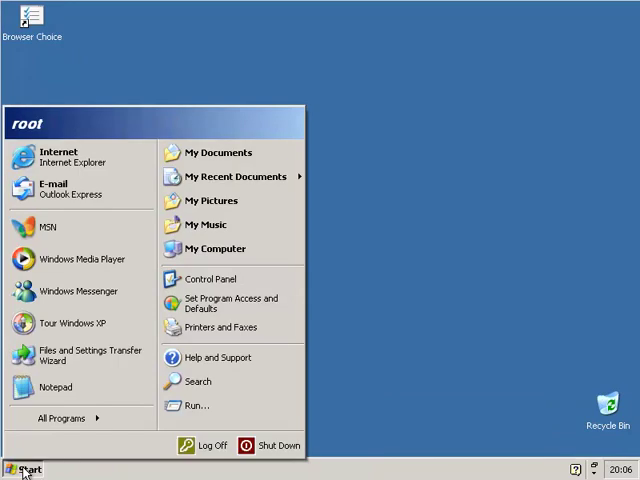
{"action": "left_click", "coordinate": [194, 405]}
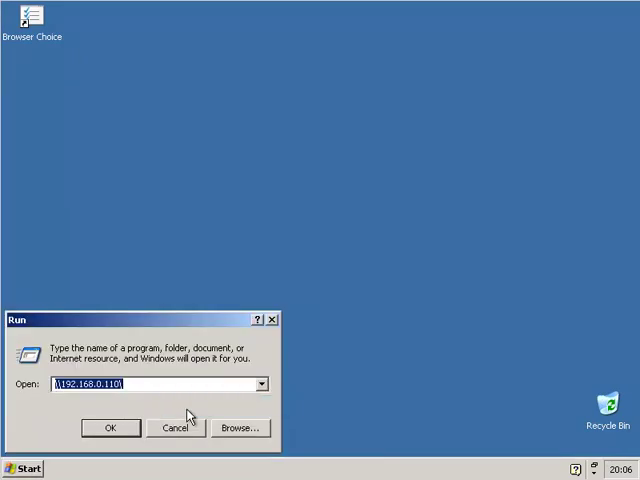
{"action": "left_click", "coordinate": [111, 431]}
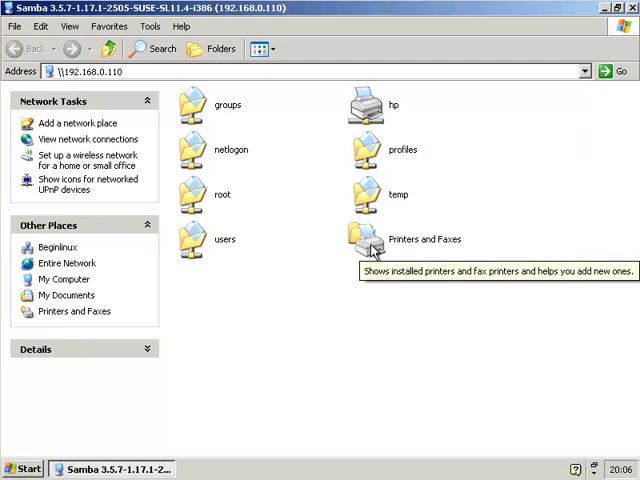
Step: Open the server's HP LaserJet 5N printer properties on the Advanced tab
{"action": "double_click", "coordinate": [372, 248]}
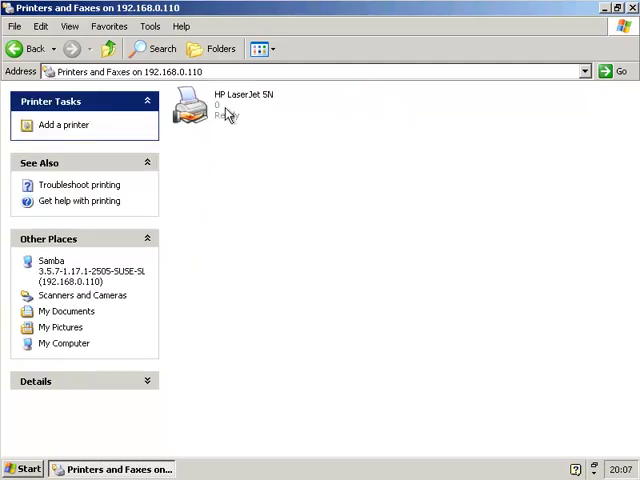
{"action": "double_click", "coordinate": [224, 104]}
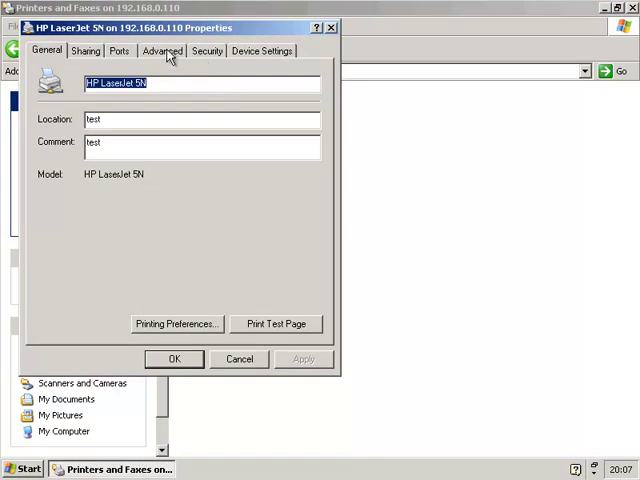
{"action": "left_click", "coordinate": [170, 57]}
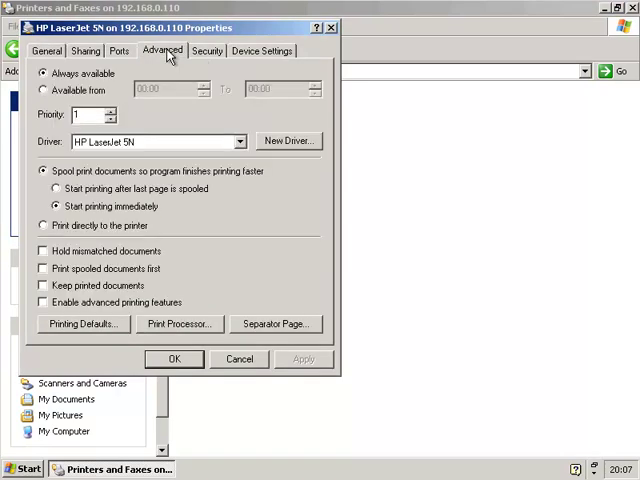
Step: Start the Add Printer Driver Wizard and choose HP as the manufacturer
{"action": "left_click", "coordinate": [288, 141]}
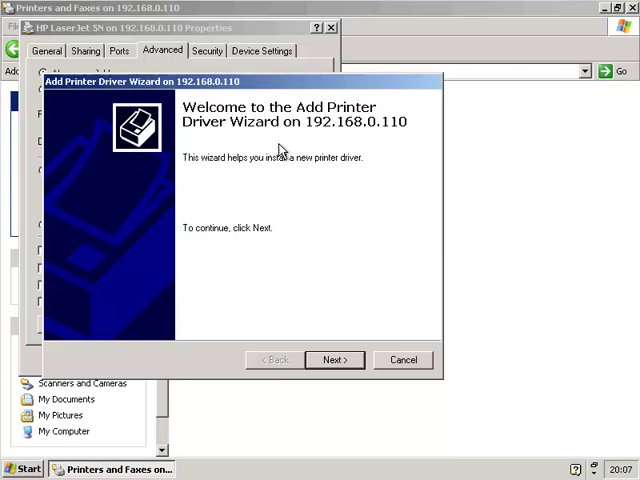
{"action": "left_click", "coordinate": [335, 360]}
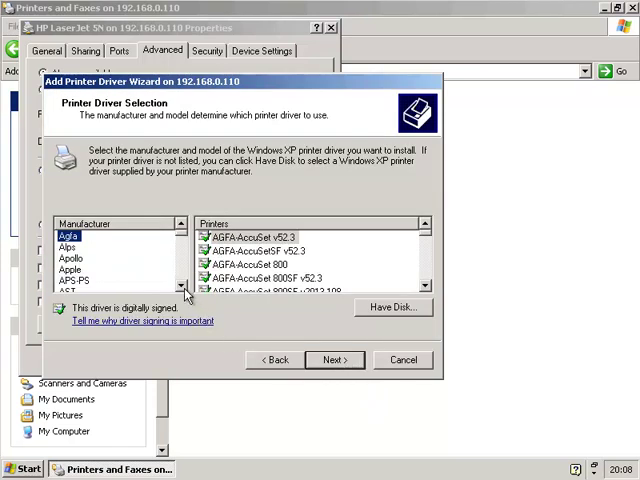
{"action": "left_click", "coordinate": [183, 288]}
{"action": "left_click", "coordinate": [183, 288]}
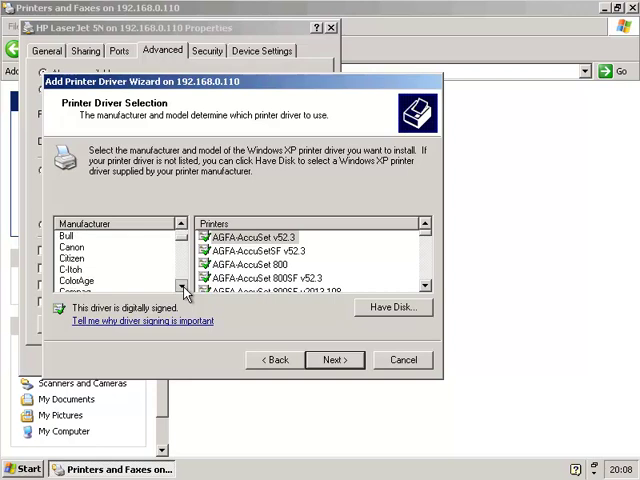
{"action": "left_click", "coordinate": [183, 288]}
{"action": "left_click", "coordinate": [183, 288]}
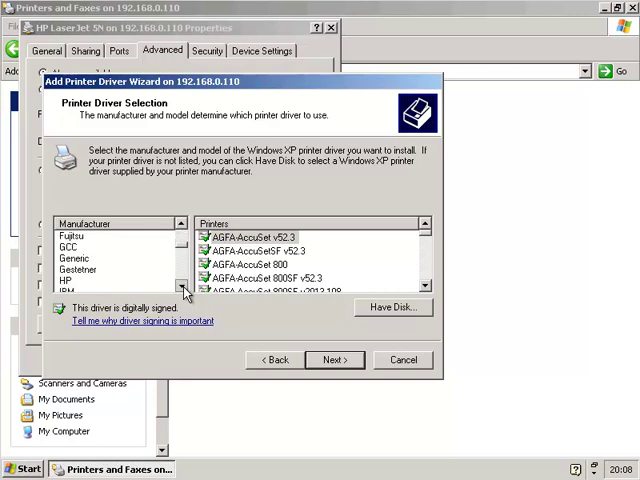
{"action": "left_click", "coordinate": [65, 258]}
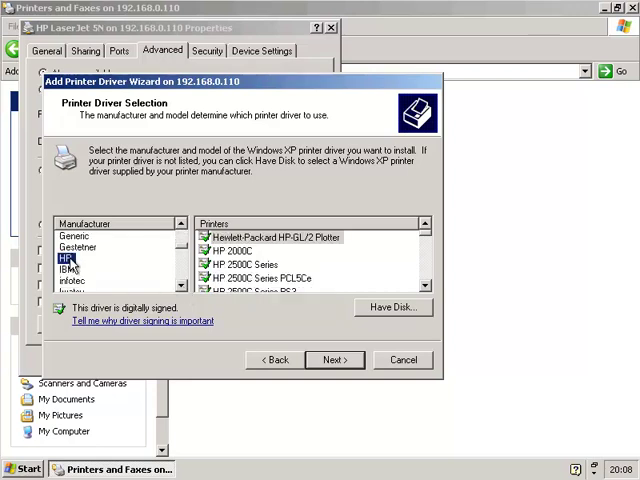
Step: Select the HP LaserJet 2000 driver and finish the wizard to copy its files
{"action": "left_click", "coordinate": [426, 287]}
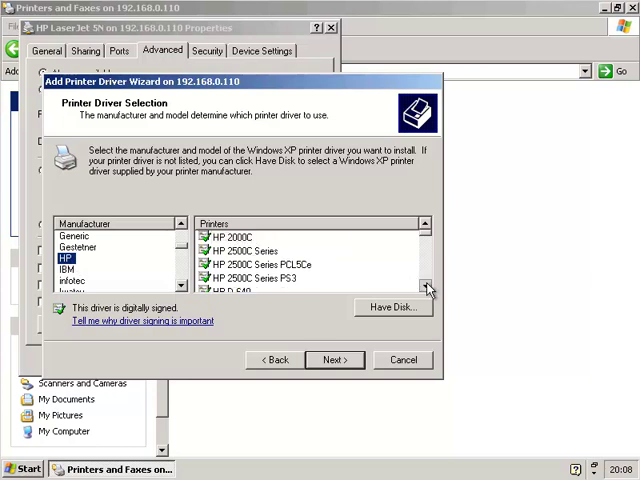
{"action": "left_click", "coordinate": [428, 289]}
{"action": "left_click", "coordinate": [428, 289]}
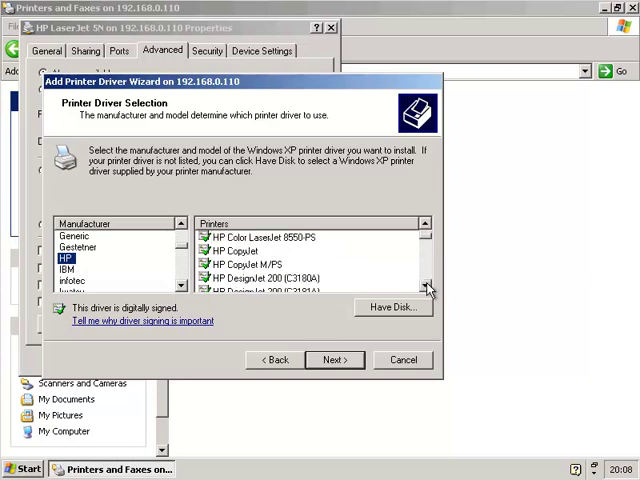
{"action": "left_click", "coordinate": [428, 289]}
{"action": "left_click", "coordinate": [428, 289]}
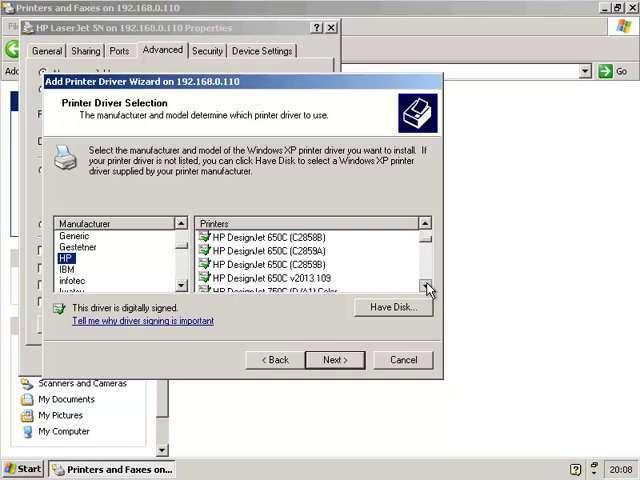
{"action": "left_click", "coordinate": [428, 289]}
{"action": "left_click", "coordinate": [428, 289]}
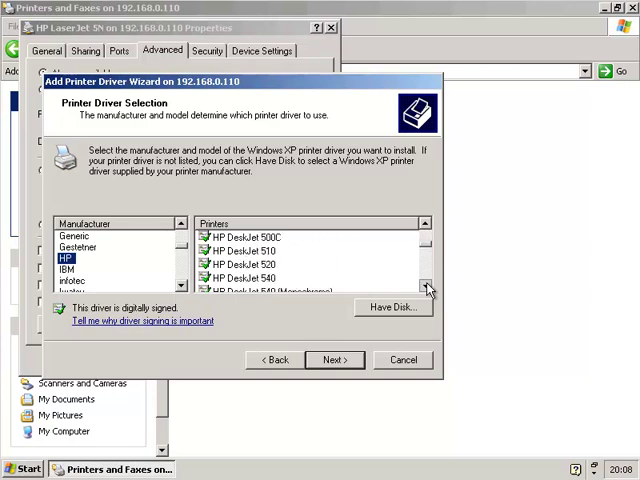
{"action": "left_click", "coordinate": [428, 289]}
{"action": "left_click", "coordinate": [428, 289]}
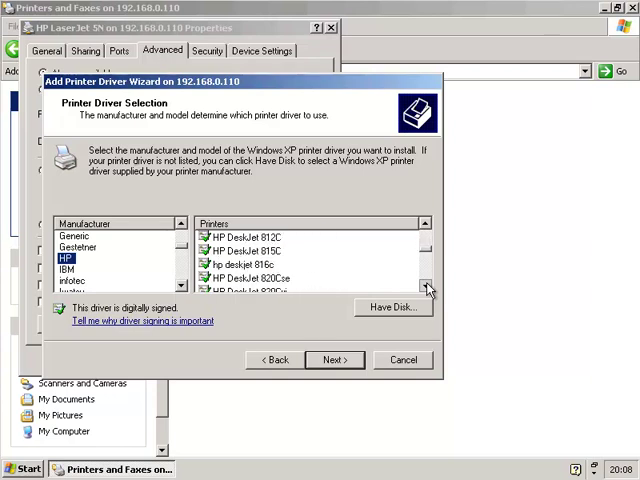
{"action": "left_click", "coordinate": [428, 289]}
{"action": "left_click", "coordinate": [428, 289]}
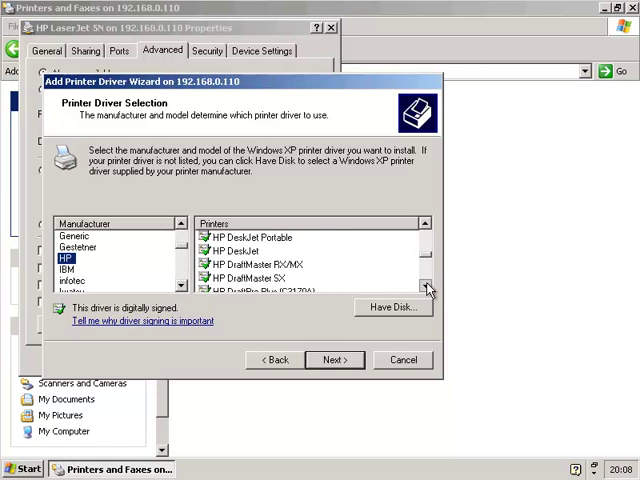
{"action": "left_click", "coordinate": [428, 289]}
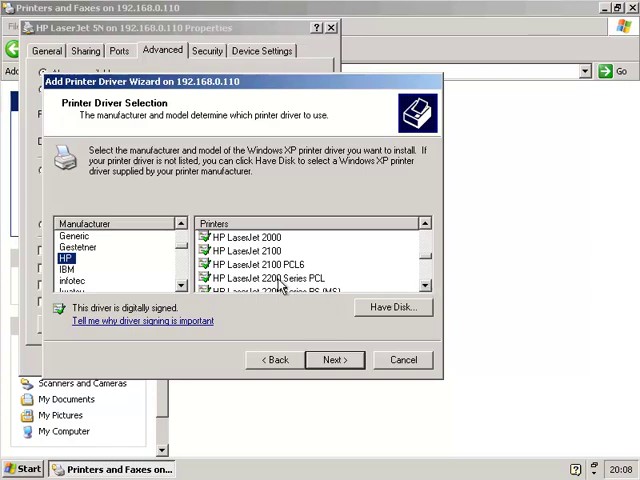
{"action": "left_click", "coordinate": [250, 238]}
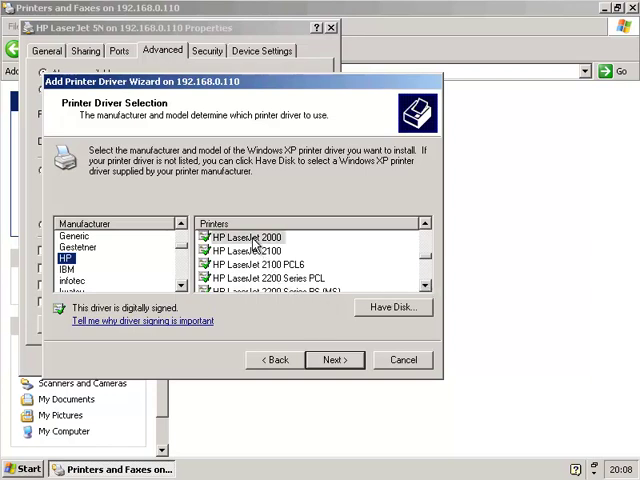
{"action": "left_click", "coordinate": [334, 360]}
{"action": "left_click", "coordinate": [334, 360]}
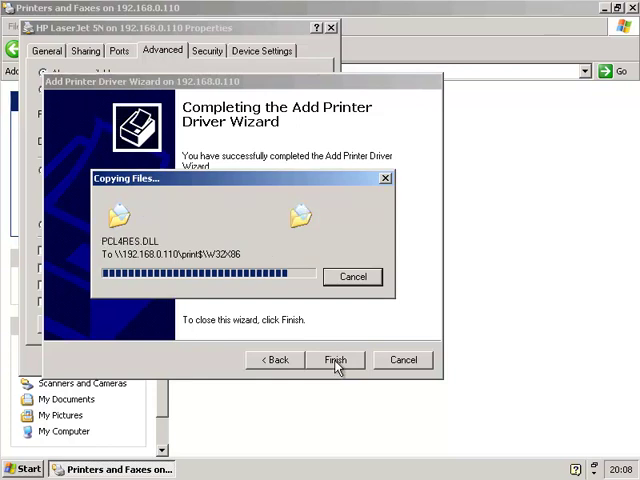
Step: Apply the HP LaserJet 2000 driver to the shared printer and close Properties
{"action": "left_click", "coordinate": [336, 360]}
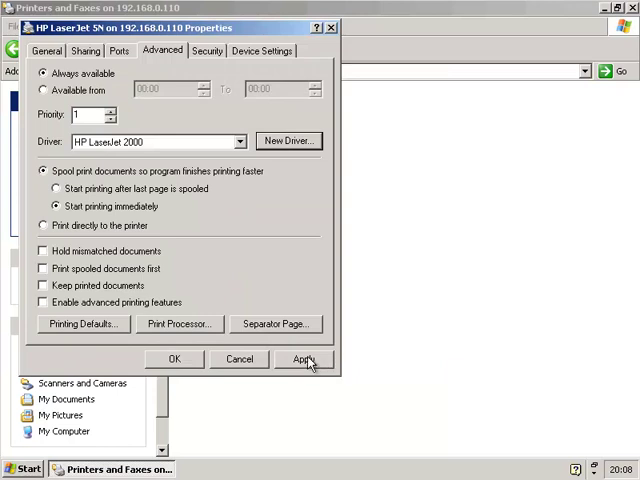
{"action": "left_click", "coordinate": [304, 359]}
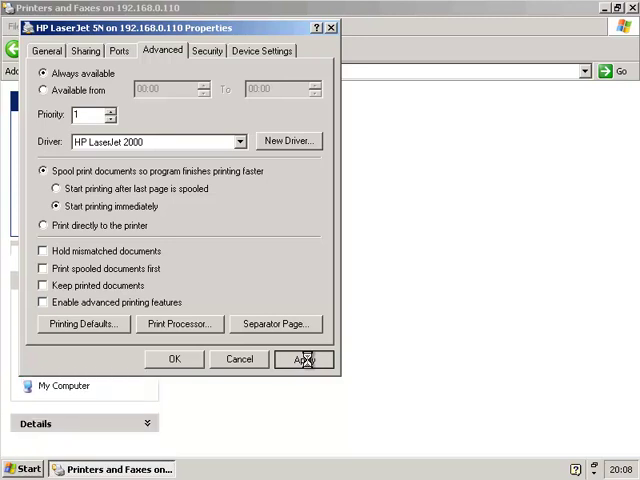
{"action": "left_click", "coordinate": [175, 360]}
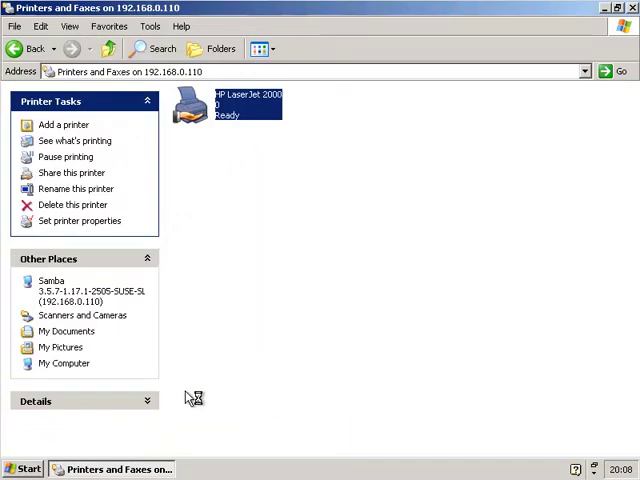
Step: Open the server's \\192.168.0.110\print$ share from Run
{"action": "left_click", "coordinate": [28, 469]}
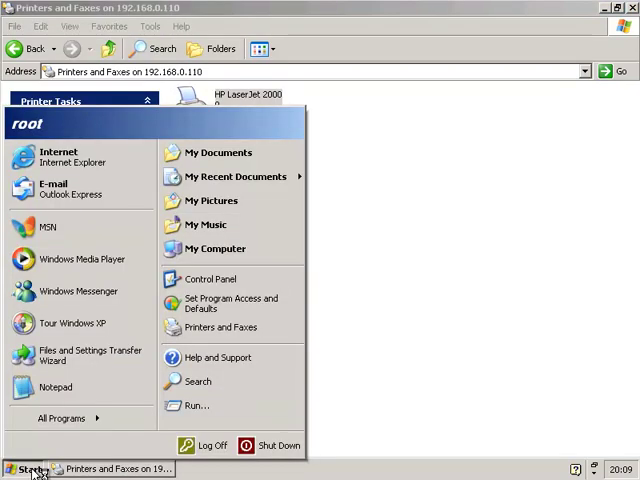
{"action": "left_click", "coordinate": [196, 405]}
{"action": "left_click", "coordinate": [129, 387]}
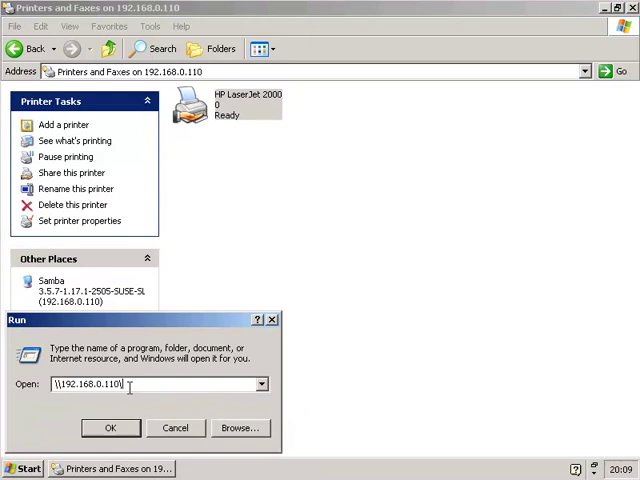
{"action": "type", "text": "print"}
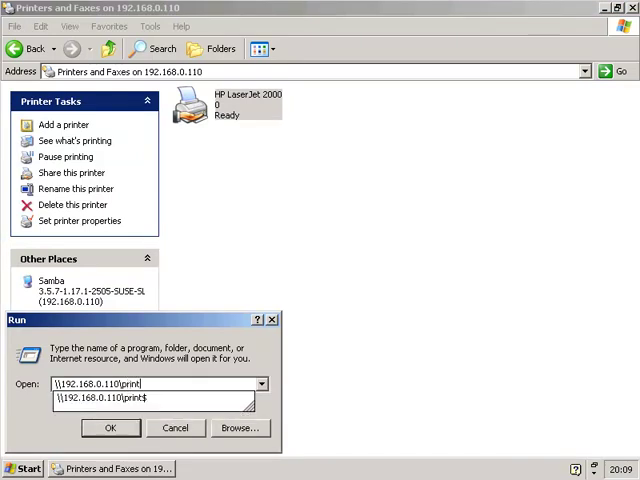
{"action": "type", "text": "$"}
{"action": "key", "text": "Return"}
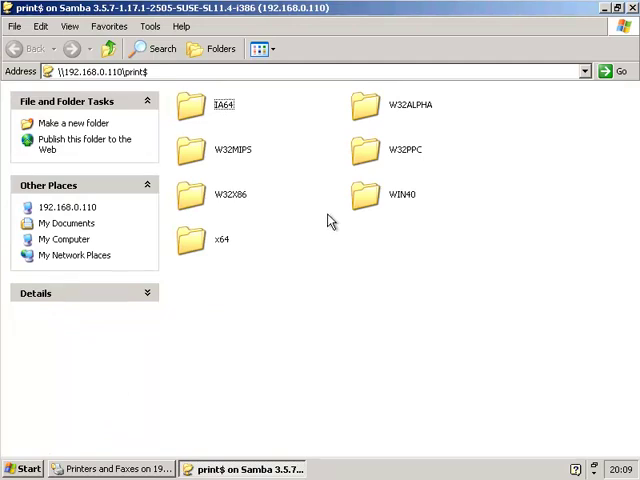
Step: Check the driver files in W32X86\3, then return to the print$ share root
{"action": "double_click", "coordinate": [231, 201]}
{"action": "double_click", "coordinate": [192, 108]}
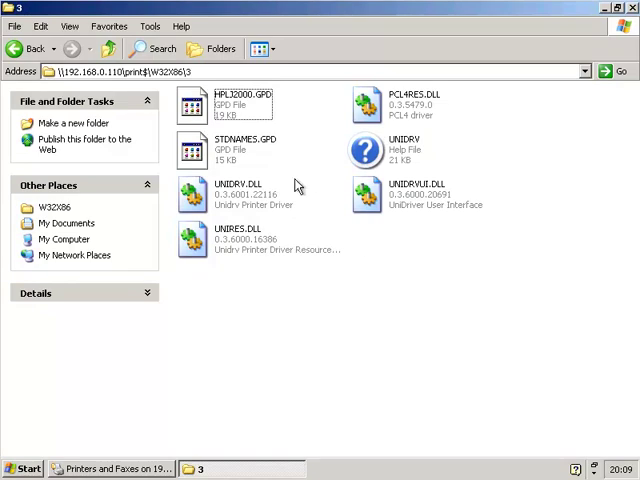
{"action": "left_click", "coordinate": [33, 50]}
{"action": "left_click", "coordinate": [33, 50]}
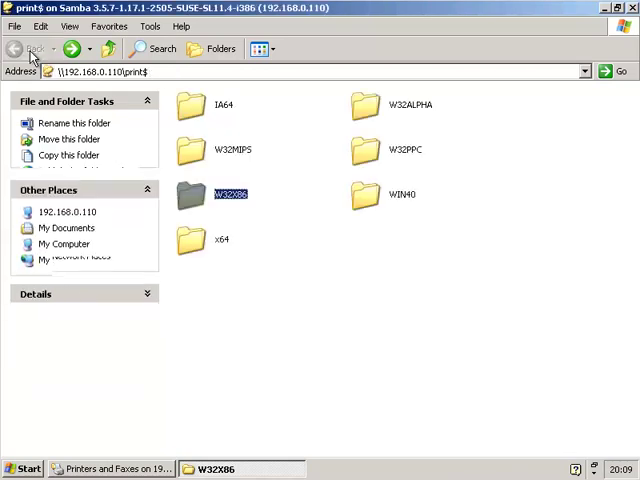
Step: Open \\192.168.0.110 from Run, connect to the hp printer, and close its empty queue
{"action": "left_click", "coordinate": [632, 8]}
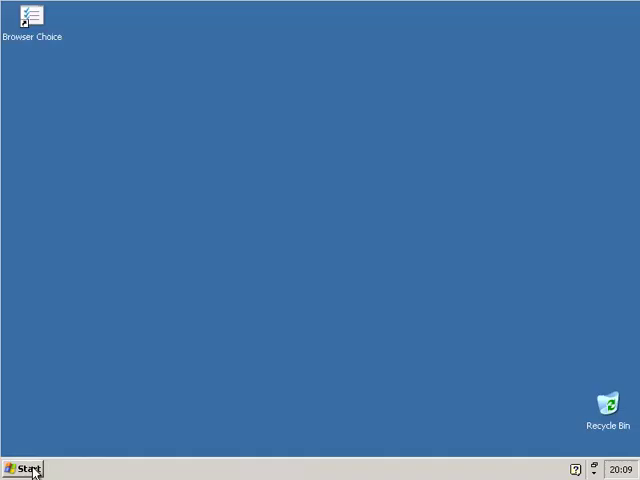
{"action": "left_click", "coordinate": [28, 469]}
{"action": "left_click", "coordinate": [192, 405]}
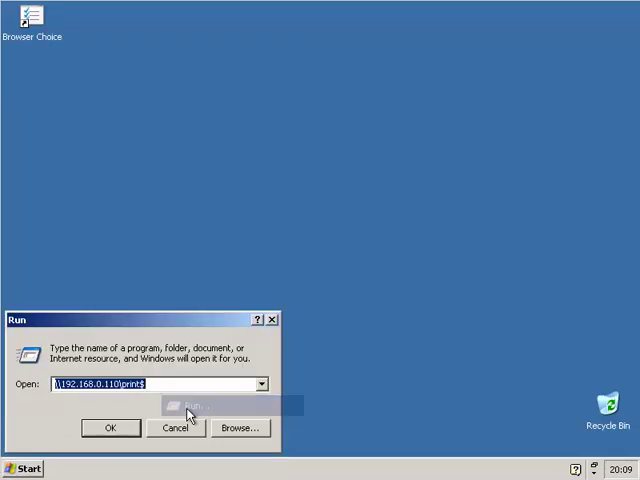
{"action": "left_click_drag", "start_coordinate": [120, 384], "coordinate": [176, 384]}
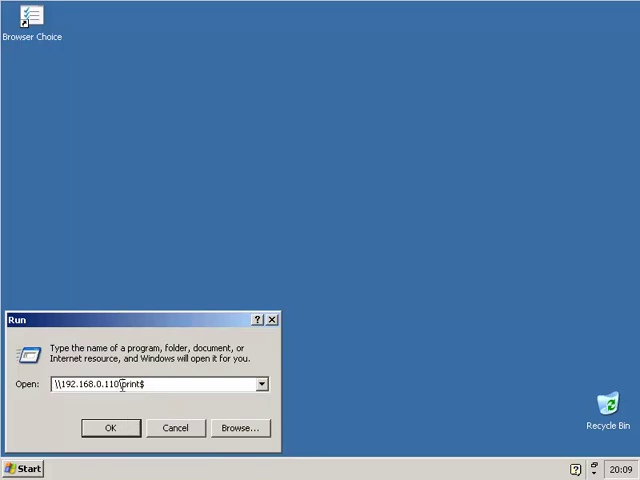
{"action": "key", "text": "BackSpace"}
{"action": "key", "text": "Return"}
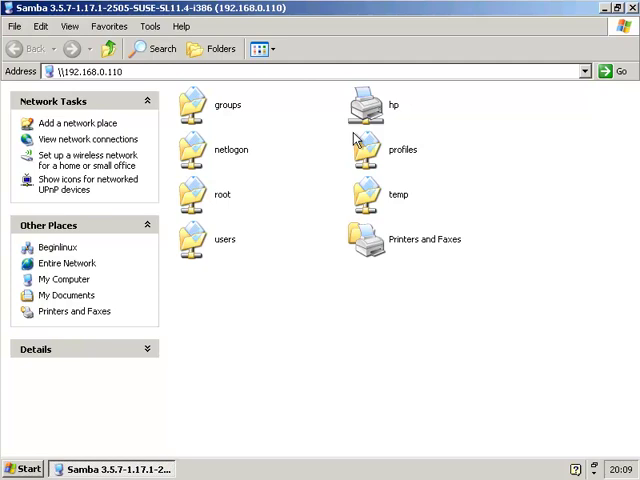
{"action": "double_click", "coordinate": [375, 120]}
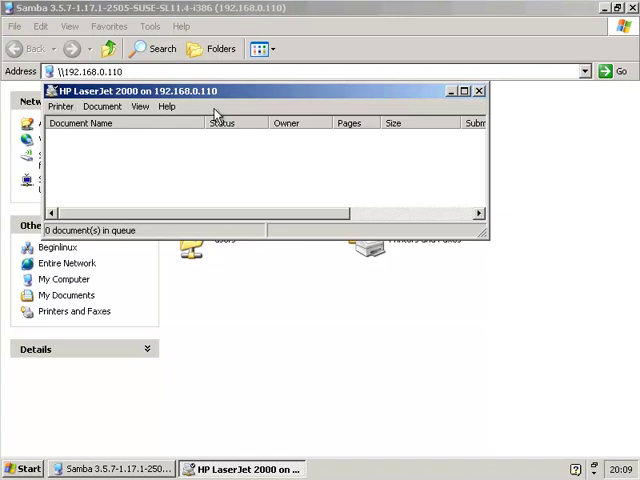
{"action": "left_click", "coordinate": [481, 93]}
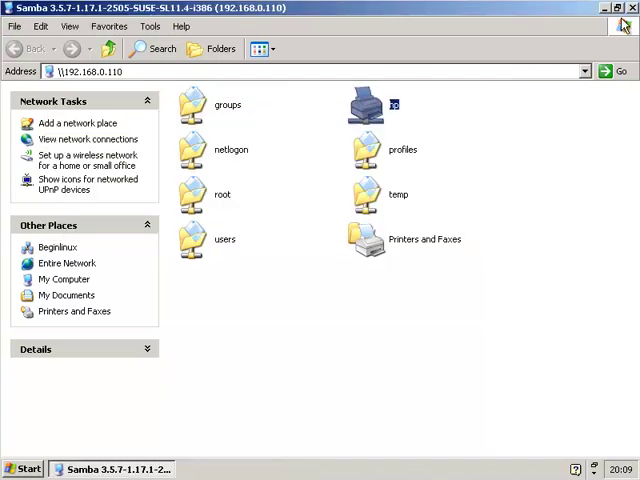
Step: Close the server window and launch notepad from the Run prompt
{"action": "left_click", "coordinate": [632, 8]}
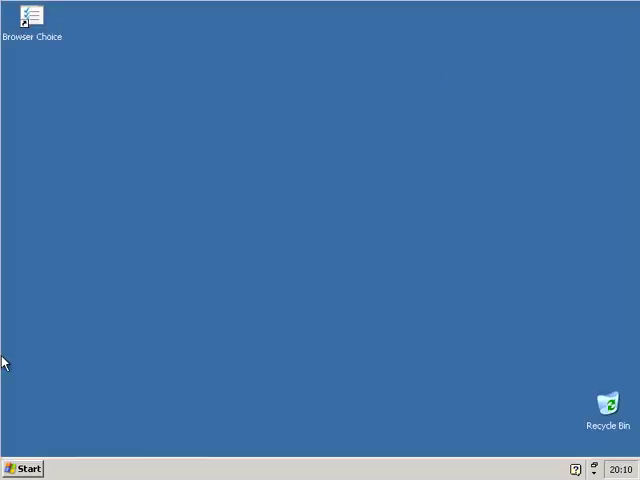
{"action": "left_click", "coordinate": [29, 468]}
{"action": "left_click", "coordinate": [197, 405]}
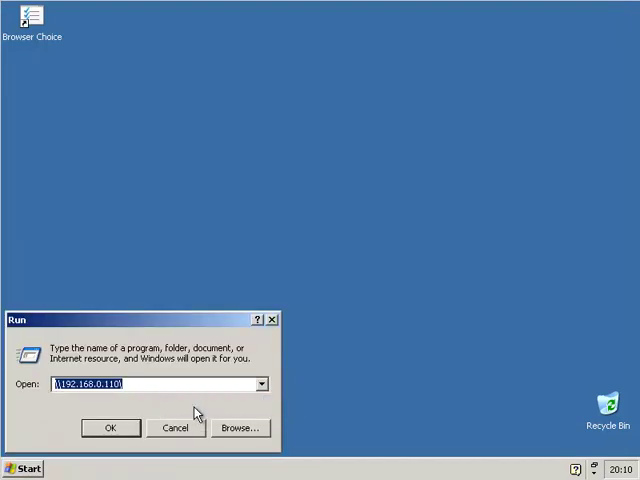
{"action": "type", "text": "no"}
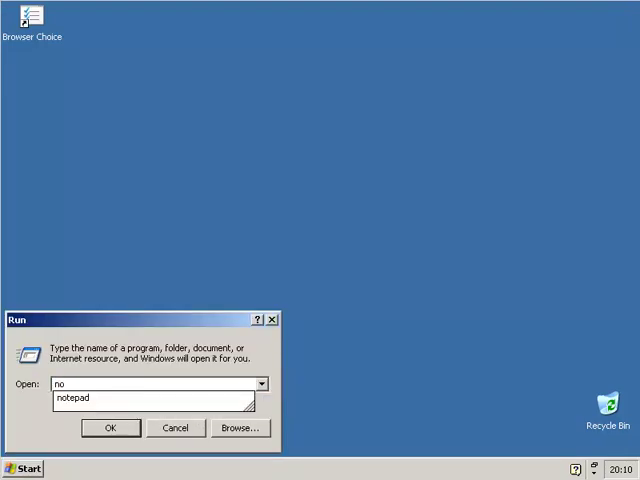
{"action": "left_click", "coordinate": [90, 398]}
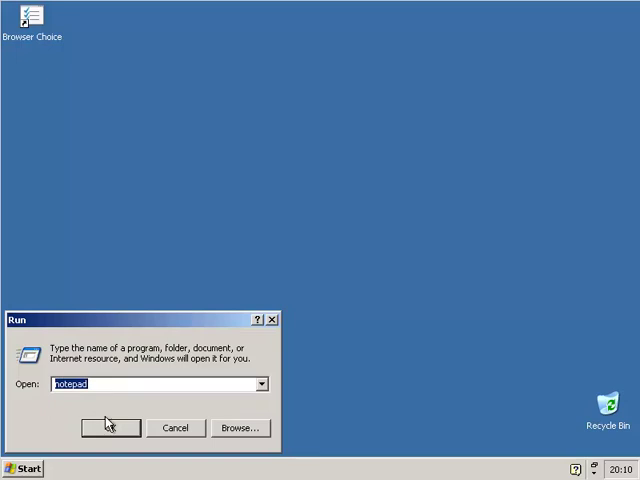
{"action": "left_click", "coordinate": [110, 427]}
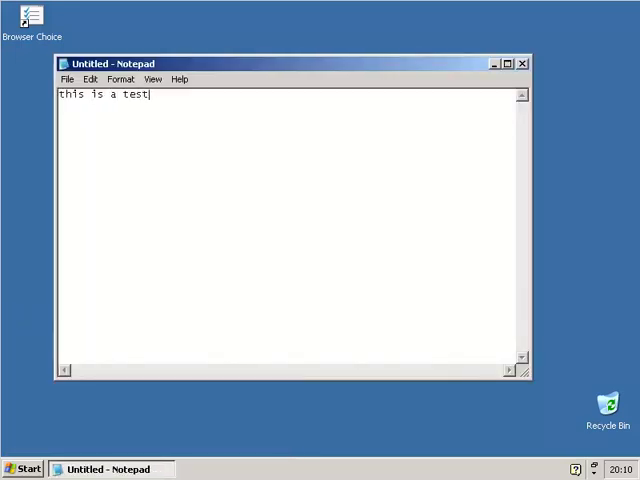
Step: Print the test text to HP LaserJet 2000 on 192.168.0.110
{"action": "left_click", "coordinate": [67, 79]}
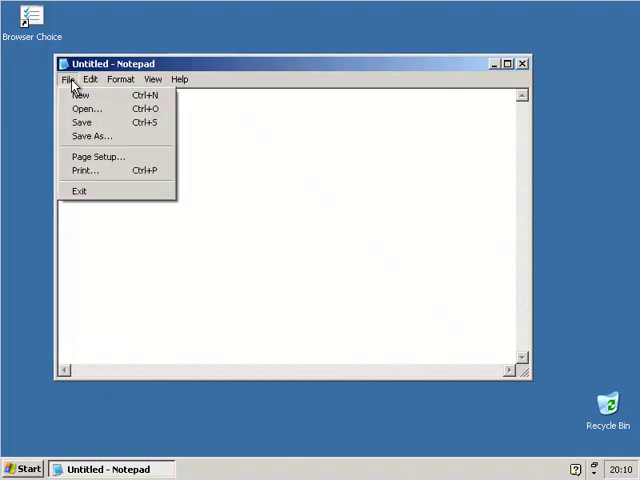
{"action": "left_click", "coordinate": [105, 174]}
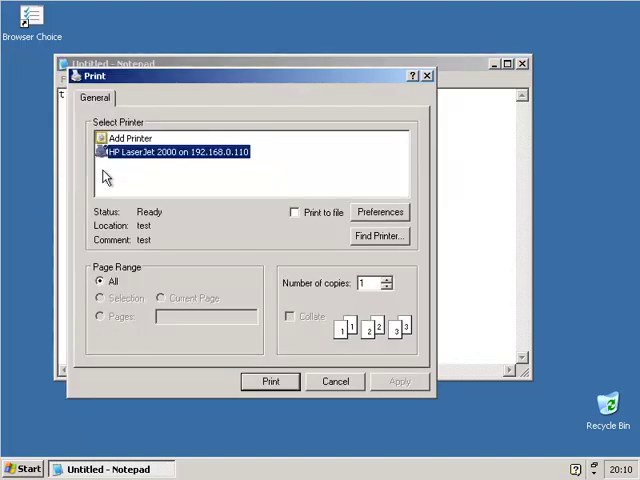
{"action": "left_click", "coordinate": [272, 382]}
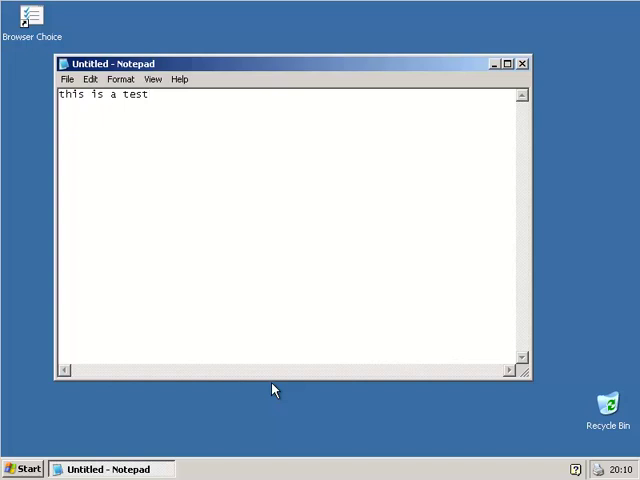
Step: Exit Notepad without saving the document
{"action": "left_click", "coordinate": [67, 79]}
{"action": "left_click", "coordinate": [79, 191]}
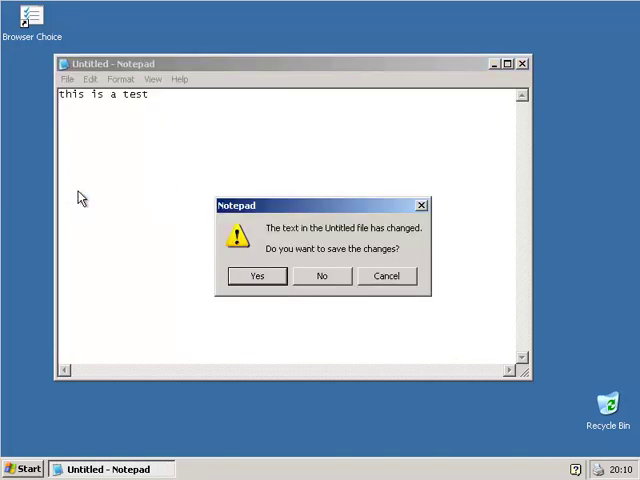
{"action": "left_click", "coordinate": [322, 276]}
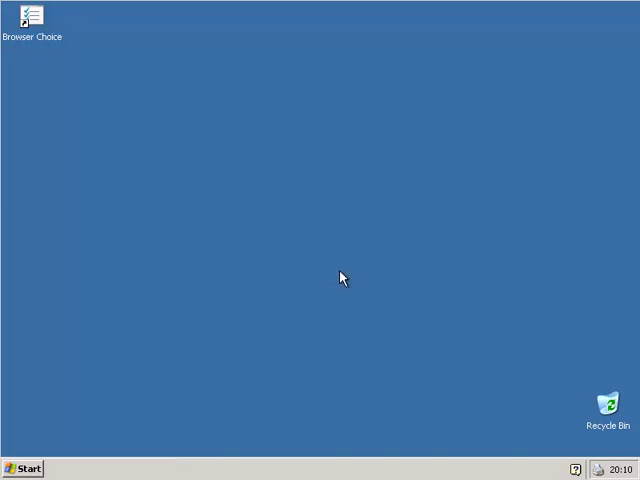